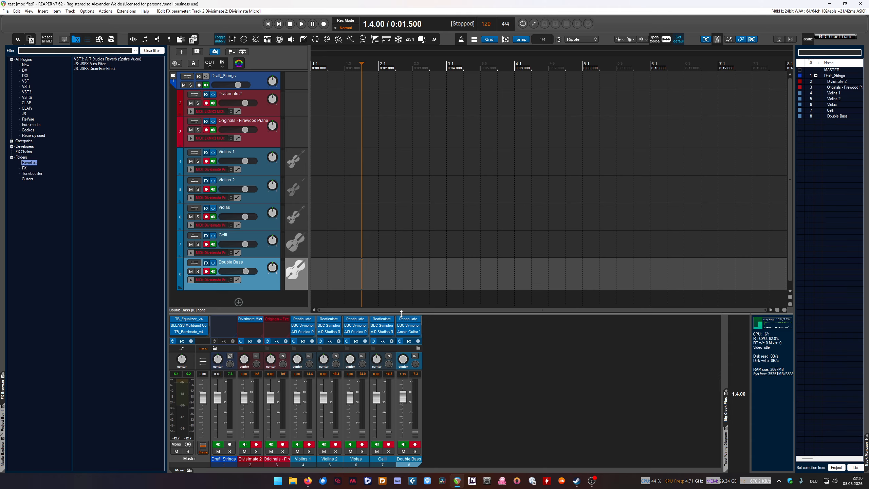
- Enlarge the mixer area and open the JSFX Drum-Bus-Effect on the Double Bass track beside the mixer channels
{"action": "left_click_drag", "start_coordinate": [403, 311], "coordinate": [413, 292]}
{"action": "left_click", "coordinate": [411, 332]}
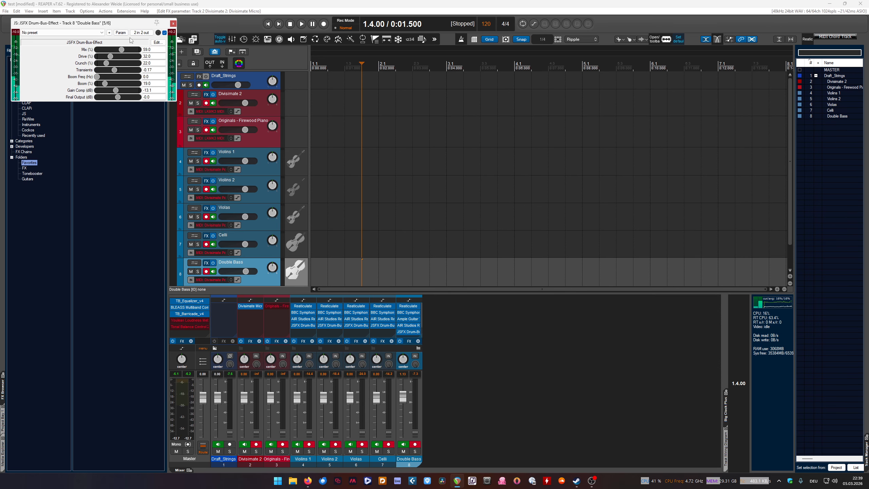
{"action": "left_click_drag", "start_coordinate": [128, 27], "coordinate": [543, 319]}
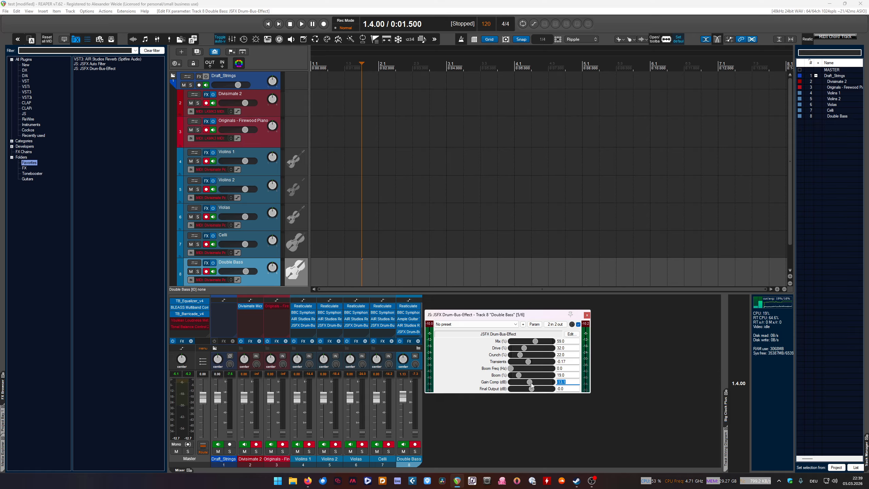
- In the Drum-Bus-Effect, set Crunch to 54, Transients 0.17, Boom Freq 80 Hz, Boom 58, Gain Comp -8 dB and Final Output 0.3 dB
{"action": "mouse_move", "coordinate": [532, 384]}
{"action": "left_mouse_down"}
{"action": "mouse_move", "coordinate": [533, 392]}
{"action": "mouse_move", "coordinate": [532, 384]}
{"action": "left_mouse_up"}
{"action": "left_click_drag", "start_coordinate": [520, 357], "coordinate": [553, 370]}
{"action": "mouse_move", "coordinate": [528, 363]}
{"action": "left_mouse_down"}
{"action": "mouse_move", "coordinate": [536, 357]}
{"action": "mouse_move", "coordinate": [520, 375]}
{"action": "mouse_move", "coordinate": [535, 375]}
{"action": "left_mouse_up"}
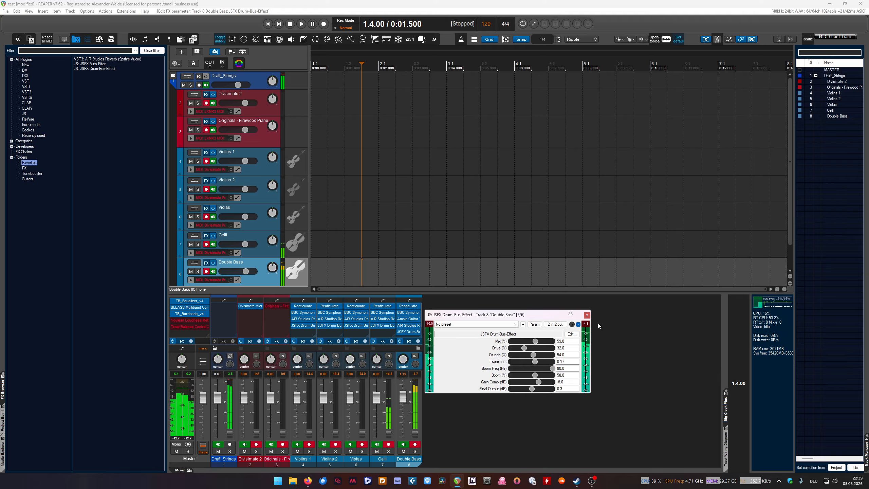
{"action": "left_click", "coordinate": [586, 315]}
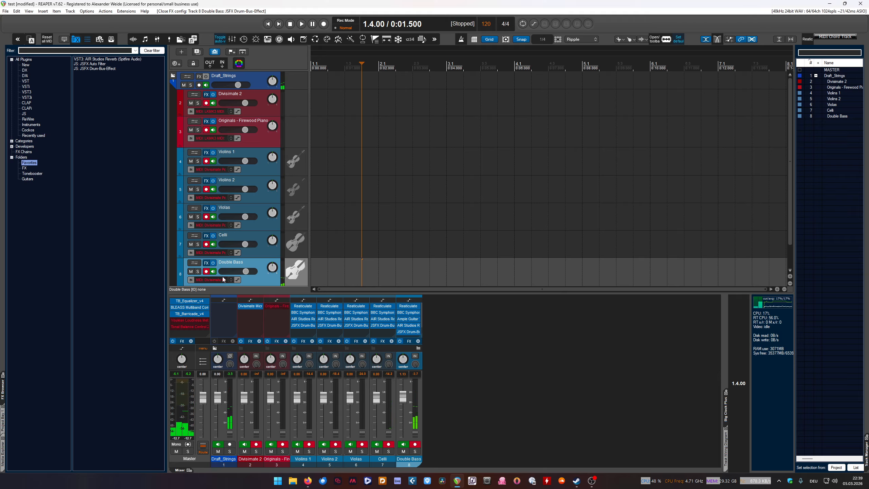
- Solo the Double Bass track and bypass its Ample Guitar plug-in with the Drum-Bus-Effect settings open
{"action": "left_click", "coordinate": [198, 272]}
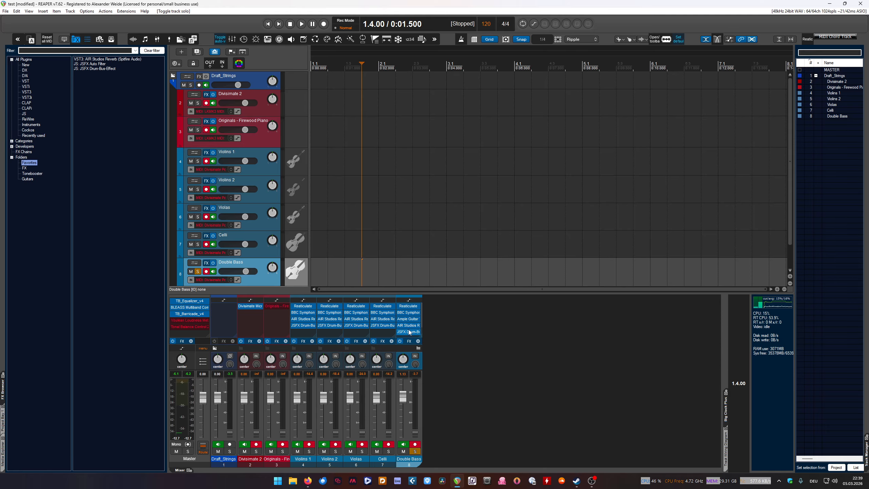
{"action": "scroll", "coordinate": [409, 330], "scroll_direction": "down", "scroll_amount": 1}
{"action": "left_click", "coordinate": [410, 332], "text": "ctrl"}
{"action": "left_click", "coordinate": [408, 325]}
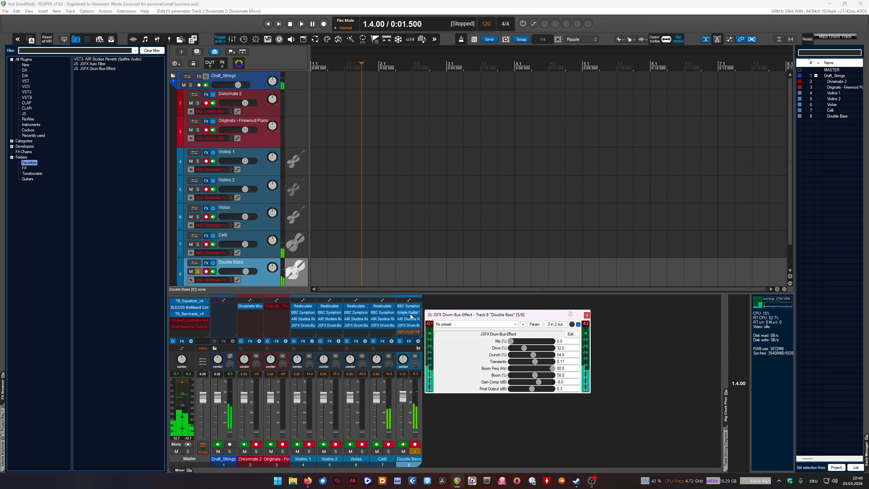
{"action": "left_click", "coordinate": [410, 316], "text": "shift"}
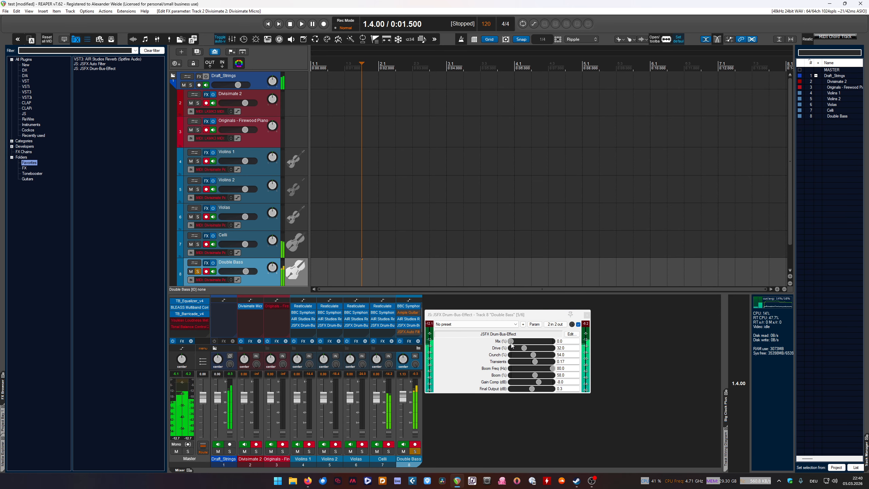
- Set Drive to 40, Crunch 28, Transients -0.15, Boom 40 and Gain Comp -12 dB, lower Boom Freq, and settle Mix at 60%
{"action": "left_click_drag", "start_coordinate": [511, 343], "coordinate": [545, 343]}
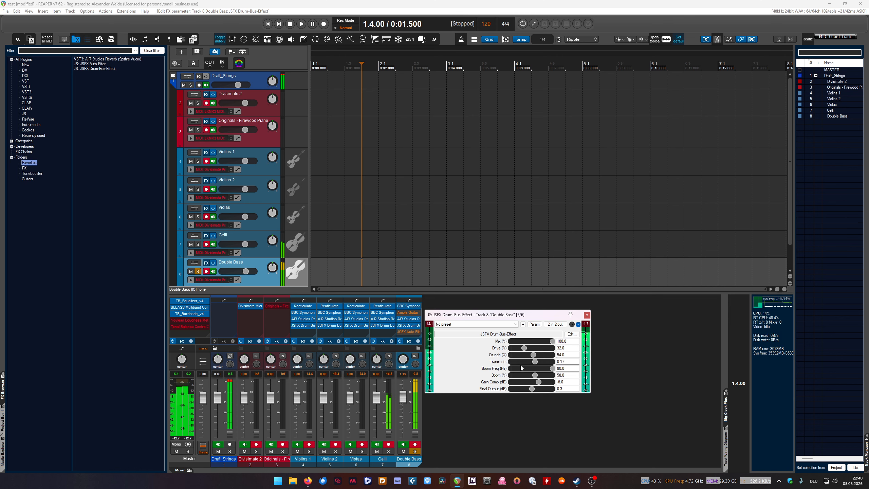
{"action": "left_click_drag", "start_coordinate": [530, 349], "coordinate": [533, 382]}
{"action": "left_click", "coordinate": [534, 369]}
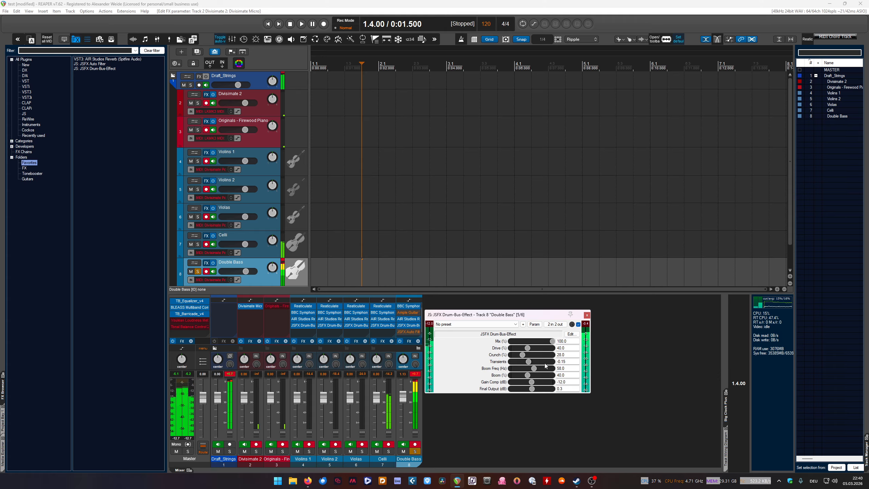
{"action": "mouse_move", "coordinate": [552, 340]}
{"action": "left_mouse_down"}
{"action": "mouse_move", "coordinate": [511, 342]}
{"action": "mouse_move", "coordinate": [537, 345]}
{"action": "left_mouse_up"}
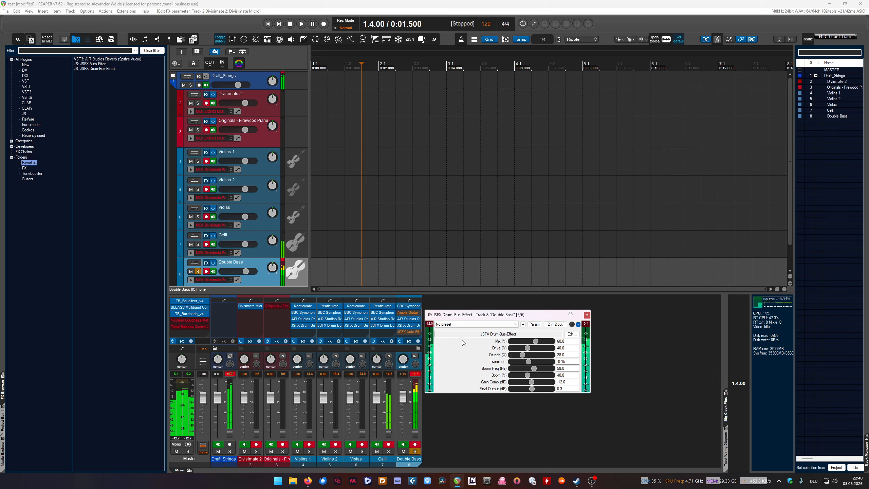
- Reset the Double Bass peak indicator, then set Mix to 63, Drive 89, Crunch 12, Transients -0.11 and Boom Freq 63 Hz
{"action": "left_click", "coordinate": [284, 260]}
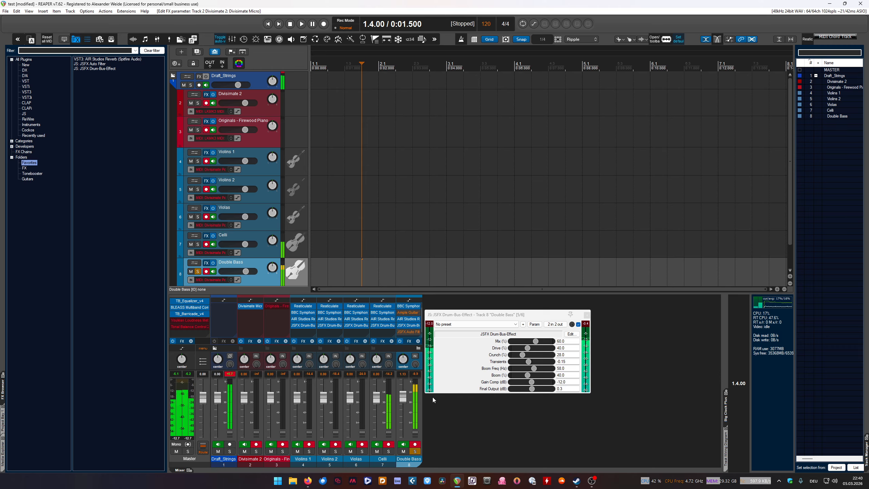
{"action": "left_click", "coordinate": [536, 341]}
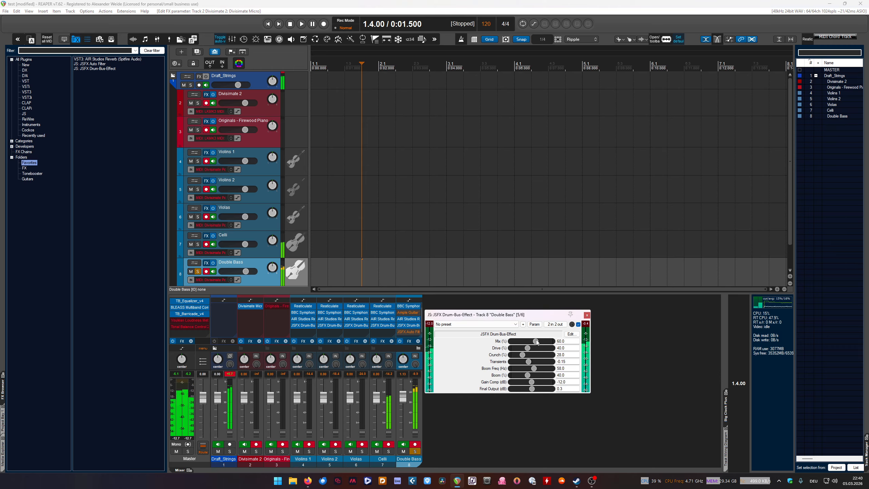
{"action": "left_click_drag", "start_coordinate": [533, 368], "coordinate": [536, 369]}
{"action": "left_click_drag", "start_coordinate": [523, 354], "coordinate": [551, 353]}
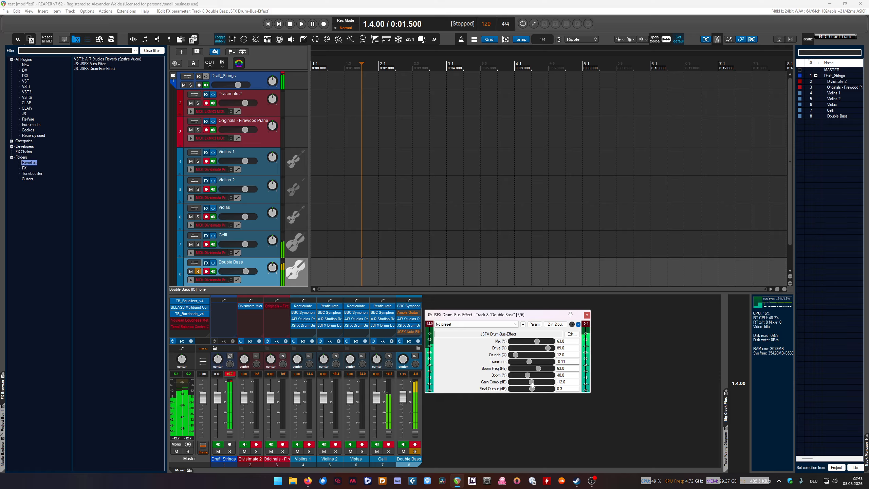
- Set Gain Comp to -13.9 dB, Boom to 54%, Boom Freq to 61 Hz and Drive to 47%, and close the Drum-Bus-Effect
{"action": "mouse_move", "coordinate": [532, 381]}
{"action": "left_mouse_down"}
{"action": "mouse_move", "coordinate": [524, 383]}
{"action": "mouse_move", "coordinate": [544, 375]}
{"action": "mouse_move", "coordinate": [536, 375]}
{"action": "left_mouse_up"}
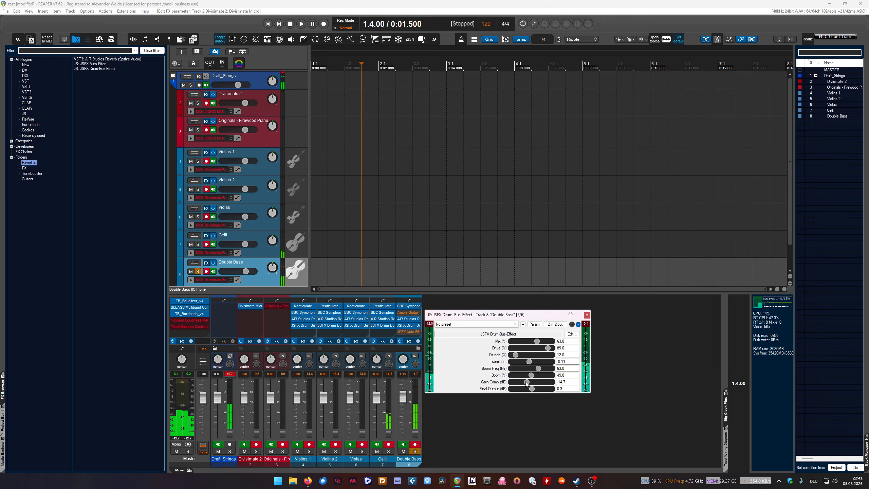
{"action": "left_click", "coordinate": [533, 375]}
{"action": "left_click", "coordinate": [537, 369]}
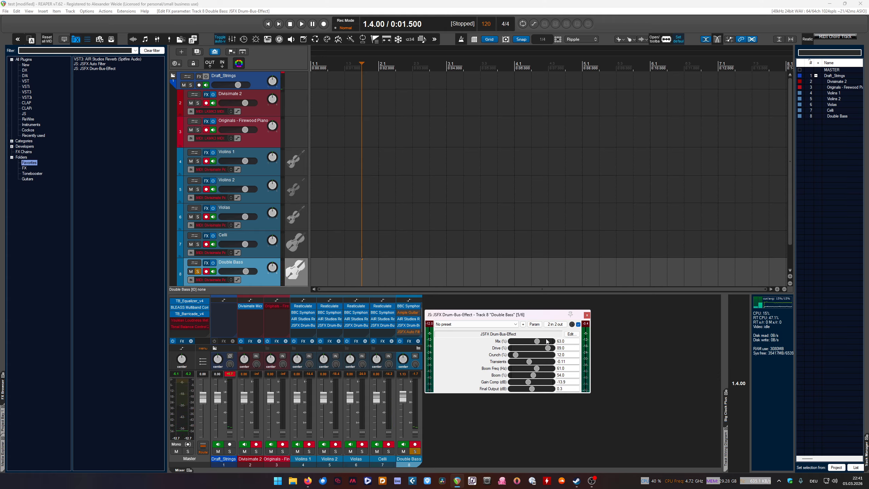
{"action": "left_click_drag", "start_coordinate": [548, 348], "coordinate": [530, 349]}
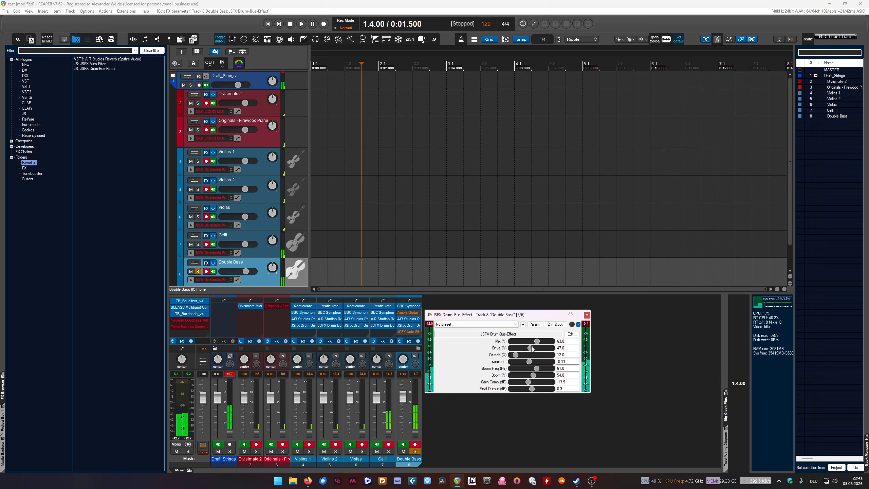
{"action": "left_click", "coordinate": [587, 315]}
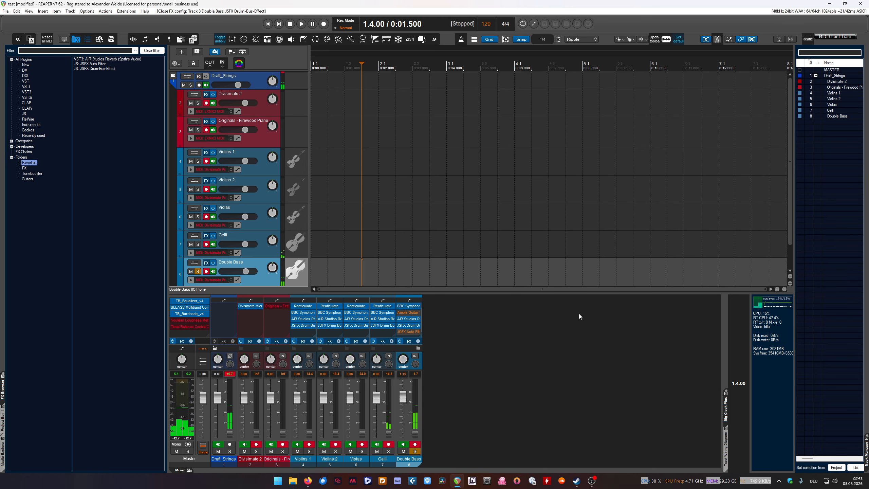
- Enable the JSFX Auto Filter on the Double Bass track and open its settings over the arrange area
{"action": "left_click", "coordinate": [409, 332], "text": "shift"}
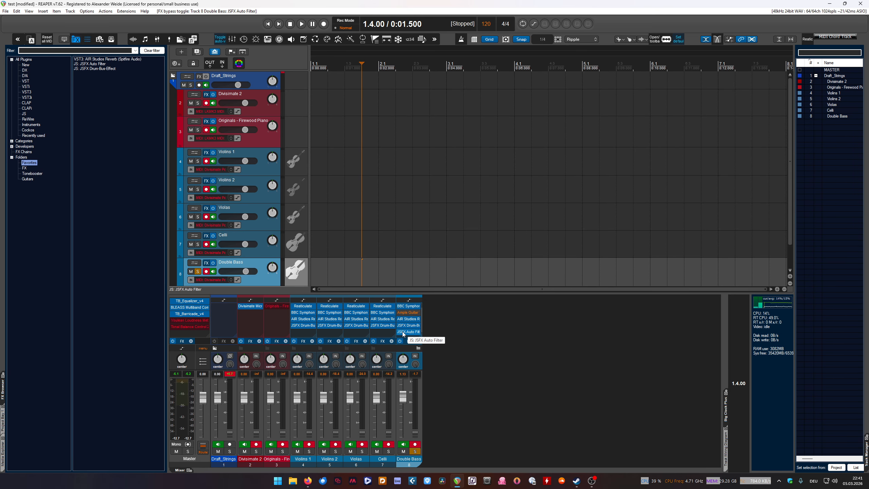
{"action": "left_click", "coordinate": [405, 330]}
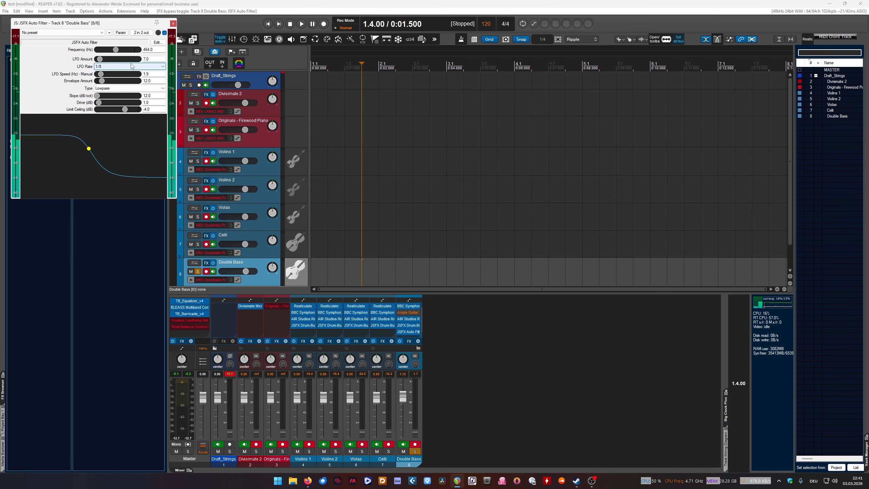
{"action": "left_click_drag", "start_coordinate": [121, 24], "coordinate": [487, 177]}
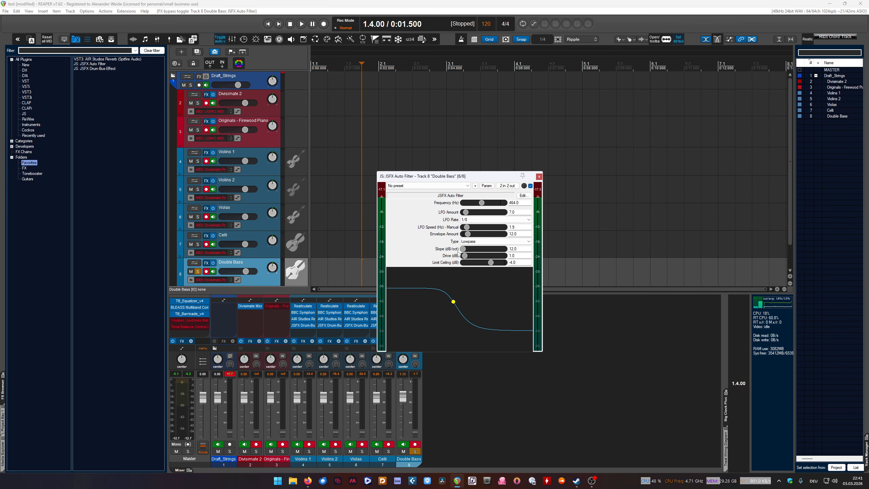
- Neutralise the Auto Filter modulation: set Drive, LFO Amount and Envelope Amount to 0 and LFO Speed to 0.1 Hz
{"action": "left_click_drag", "start_coordinate": [464, 256], "coordinate": [441, 255]}
{"action": "left_click_drag", "start_coordinate": [466, 227], "coordinate": [437, 241]}
{"action": "left_click_drag", "start_coordinate": [466, 212], "coordinate": [443, 225]}
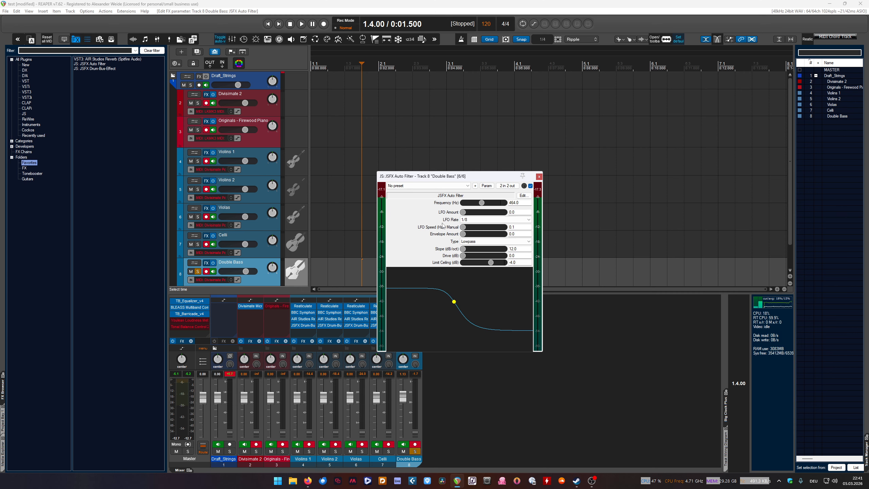
{"action": "left_click_drag", "start_coordinate": [486, 177], "coordinate": [523, 197]}
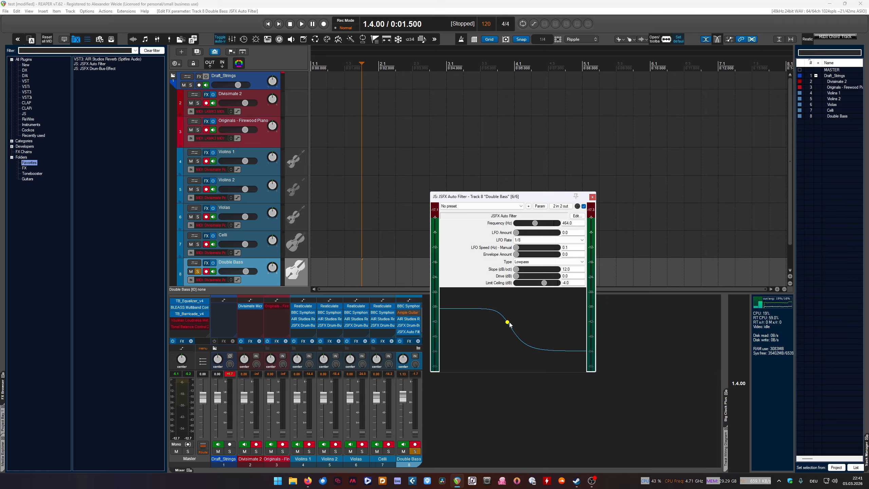
- Set the lowpass cutoff to about 120 Hz, trying about 41 Hz first, and the Slope to 22 dB/oct after trying 48
{"action": "left_click_drag", "start_coordinate": [509, 323], "coordinate": [455, 321]}
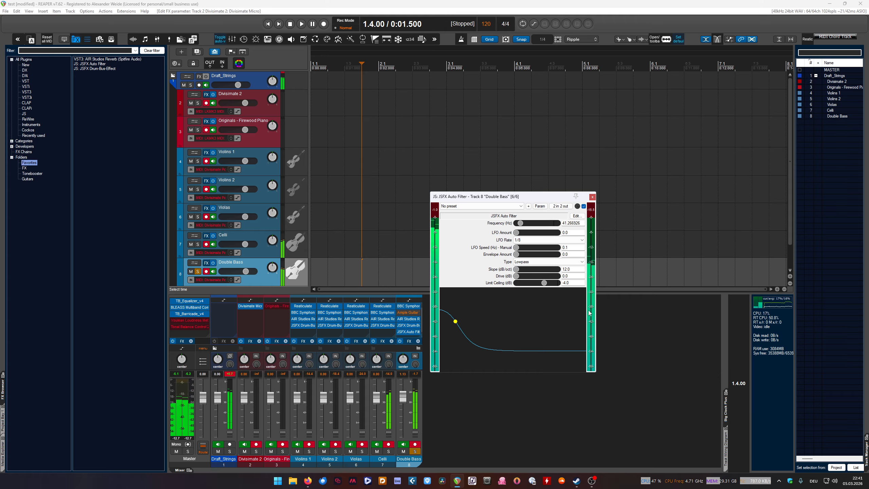
{"action": "left_click_drag", "start_coordinate": [458, 324], "coordinate": [481, 325]}
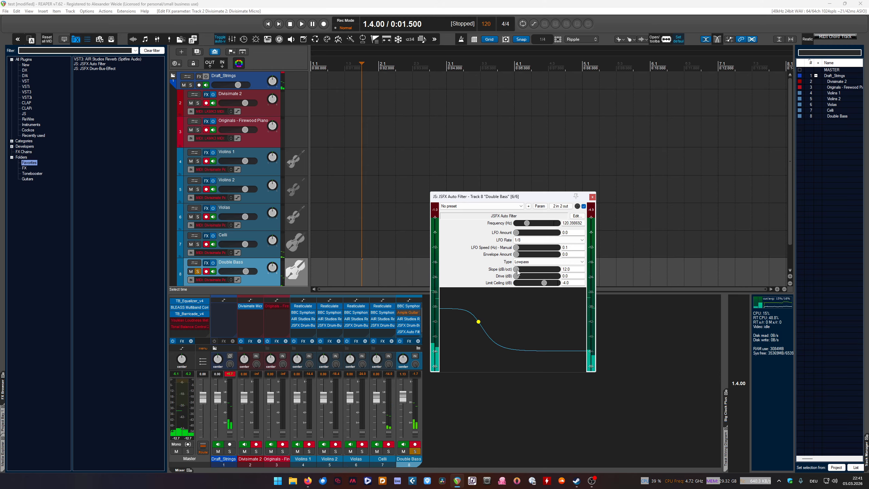
{"action": "left_click_drag", "start_coordinate": [517, 272], "coordinate": [558, 271]}
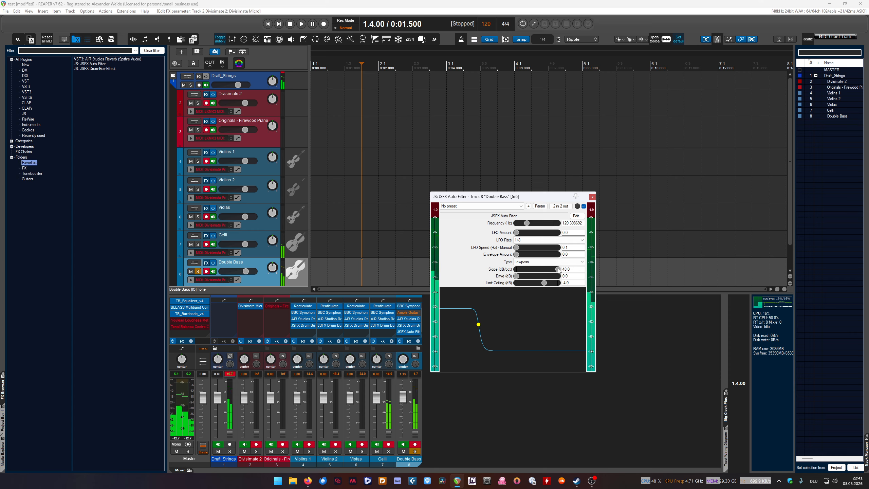
{"action": "left_click_drag", "start_coordinate": [558, 270], "coordinate": [528, 271]}
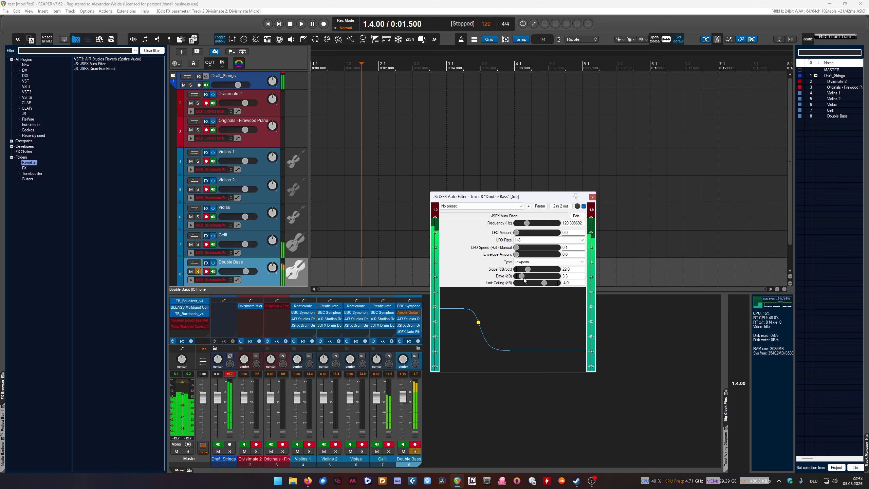
- Set the Auto Filter's Drive to 8.5 dB after trying 9.3 dB, and its Slope to 17 dB/oct
{"action": "left_click_drag", "start_coordinate": [519, 278], "coordinate": [532, 277]}
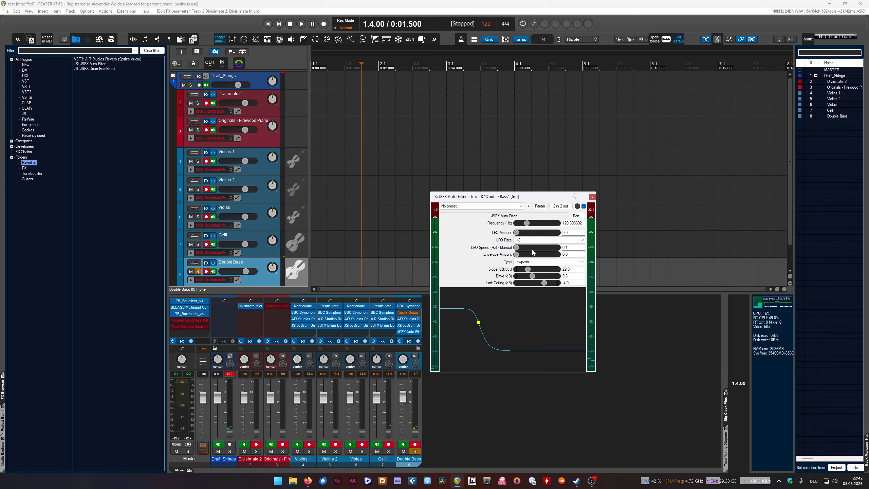
{"action": "left_click_drag", "start_coordinate": [480, 196], "coordinate": [487, 202]}
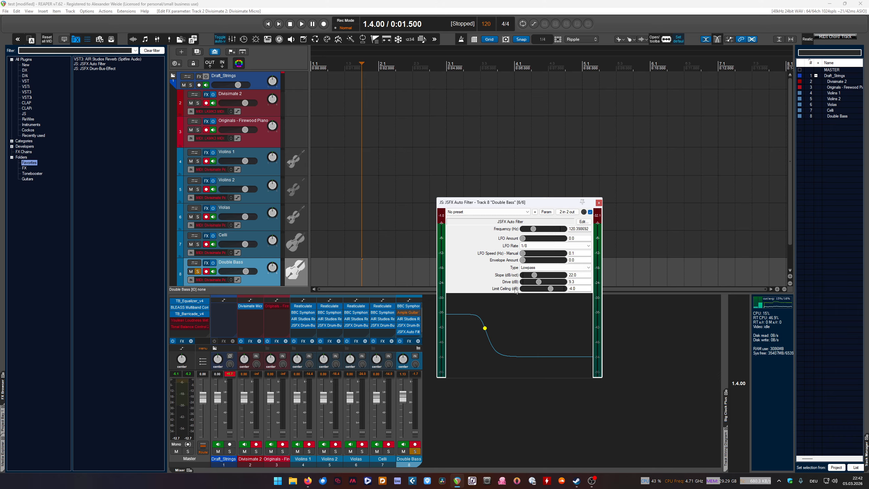
{"action": "left_click_drag", "start_coordinate": [534, 278], "coordinate": [529, 281]}
{"action": "left_click_drag", "start_coordinate": [527, 206], "coordinate": [504, 205]}
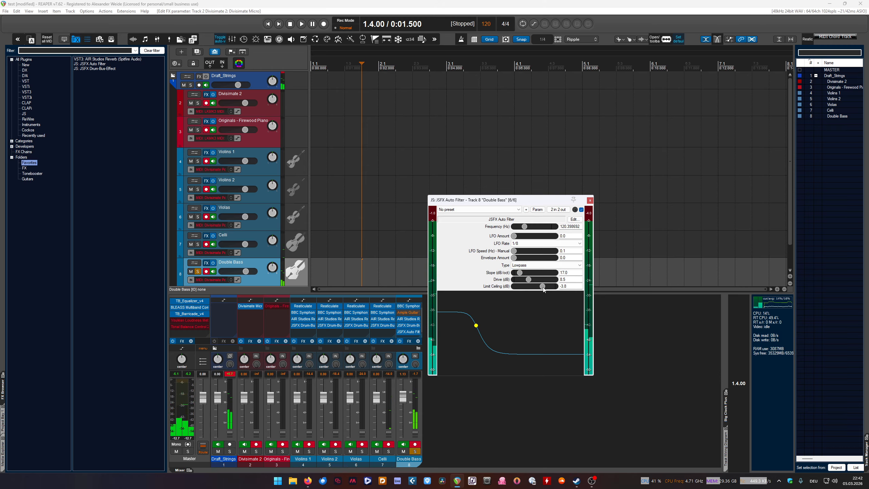
- Raise the Auto Filter's Limit Ceiling to -1 dB and on to 0 dB, and reset the Double Bass track's peak indicator
{"action": "left_click_drag", "start_coordinate": [542, 286], "coordinate": [549, 288]}
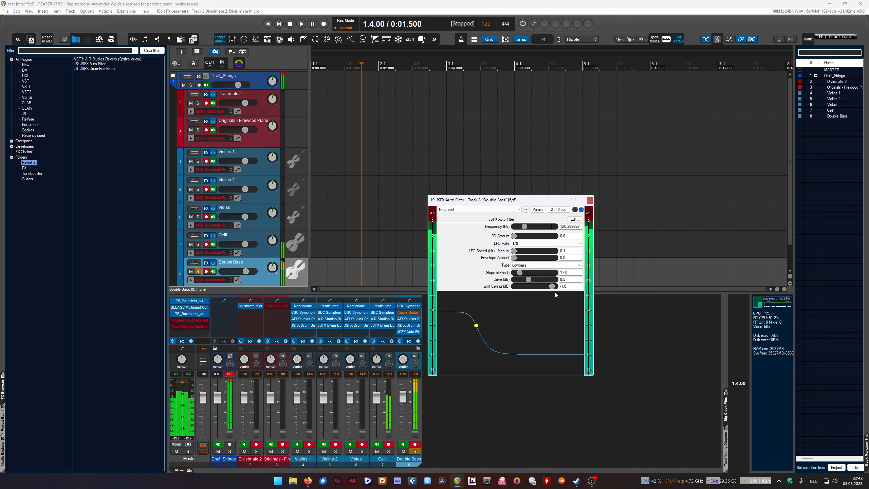
{"action": "left_click_drag", "start_coordinate": [555, 286], "coordinate": [561, 293]}
{"action": "left_click", "coordinate": [284, 263]}
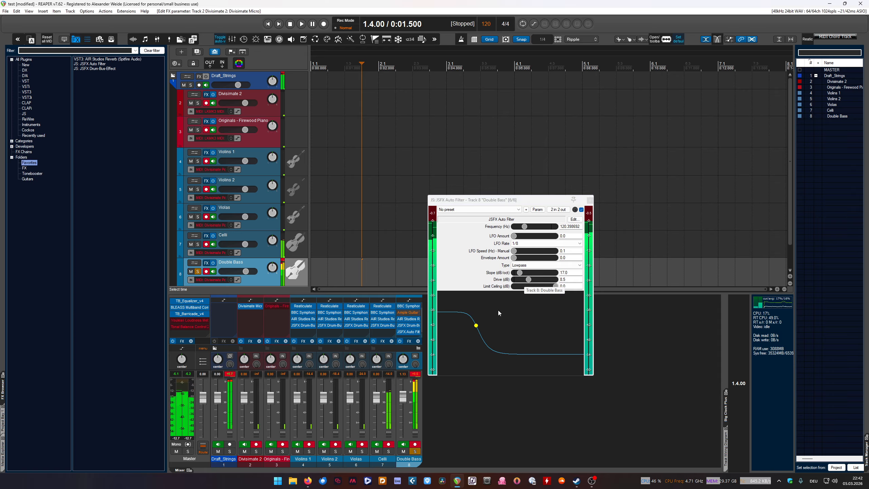
- Set the Auto Filter's Drive to 0 dB and its cutoff Frequency to 169 Hz
{"action": "left_click", "coordinate": [527, 281]}
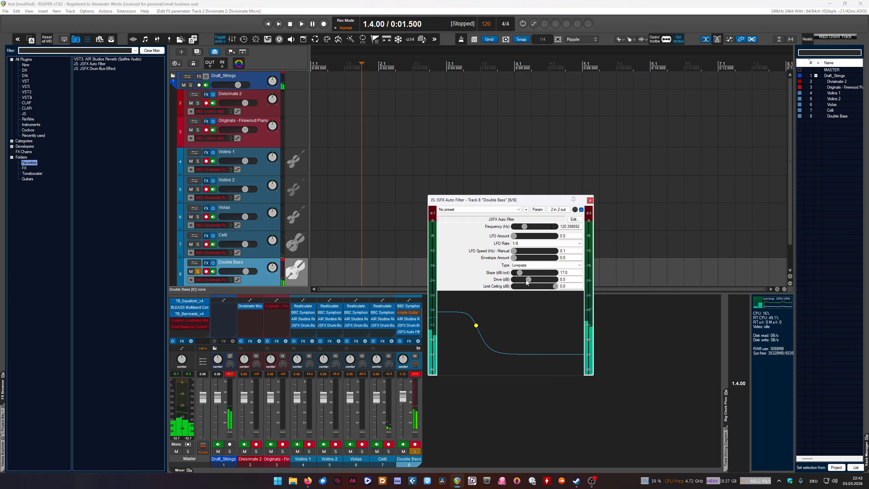
{"action": "left_click_drag", "start_coordinate": [527, 281], "coordinate": [484, 286]}
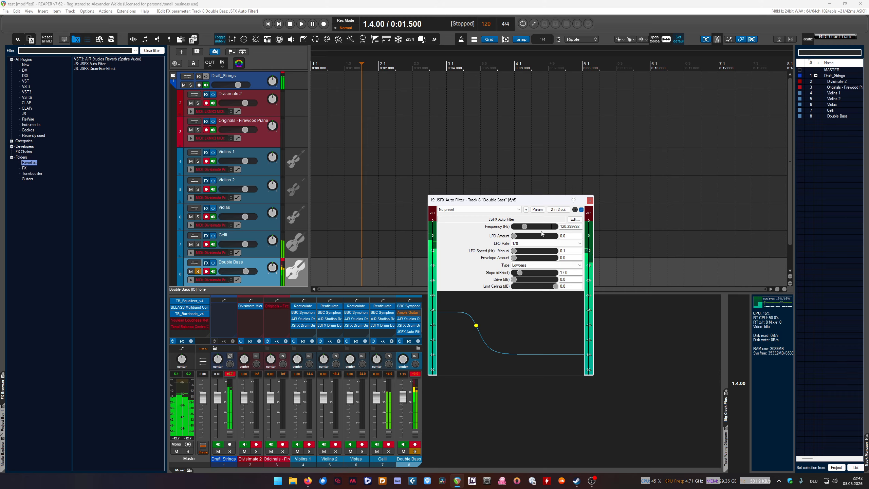
{"action": "mouse_move", "coordinate": [523, 229]}
{"action": "left_mouse_down"}
{"action": "mouse_move", "coordinate": [549, 229]}
{"action": "mouse_move", "coordinate": [527, 230]}
{"action": "left_mouse_up"}
- Choose an LFO Rate of 1/8 for the Auto Filter and set the LFO Amount to 59
{"action": "left_click", "coordinate": [519, 243]}
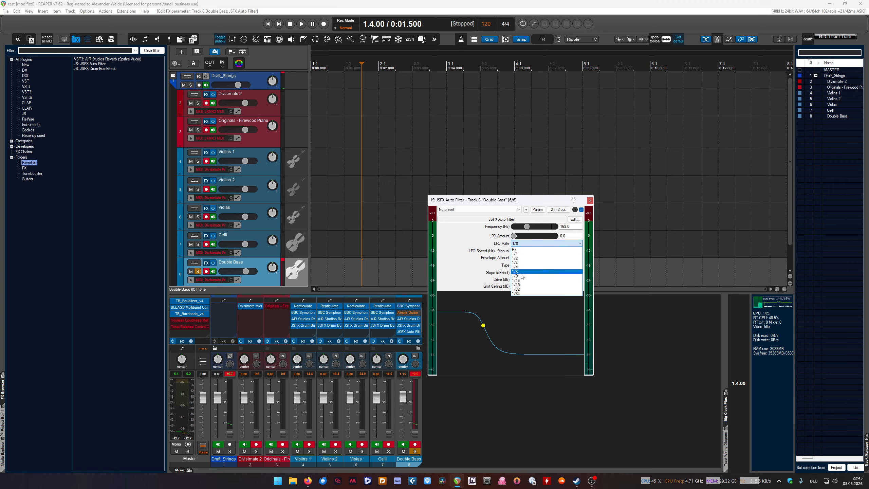
{"action": "left_click", "coordinate": [520, 272]}
{"action": "left_click_drag", "start_coordinate": [513, 236], "coordinate": [538, 239]}
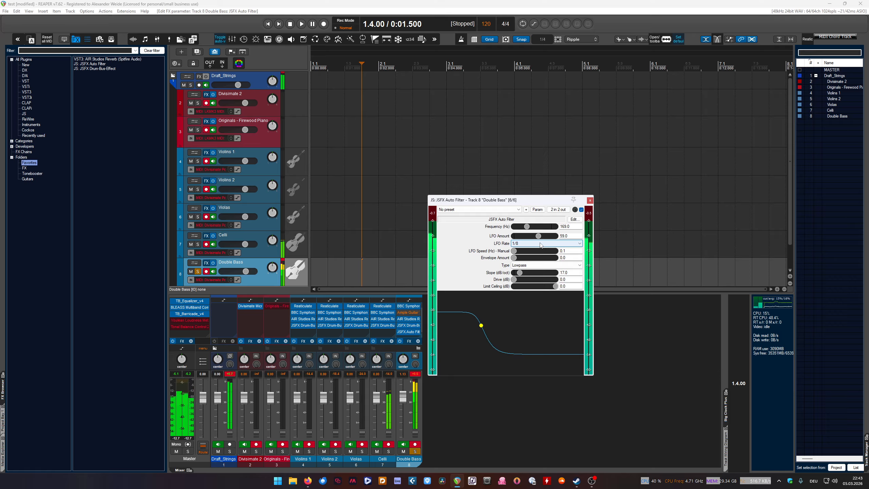
- Set the Auto Filter's LFO Amount to 46 and audition another LFO Rate before returning it to 1/8
{"action": "left_click_drag", "start_coordinate": [539, 236], "coordinate": [536, 239]}
{"action": "left_click", "coordinate": [532, 243]}
{"action": "left_click", "coordinate": [532, 281]}
{"action": "left_click", "coordinate": [536, 242]}
{"action": "left_click", "coordinate": [532, 275]}
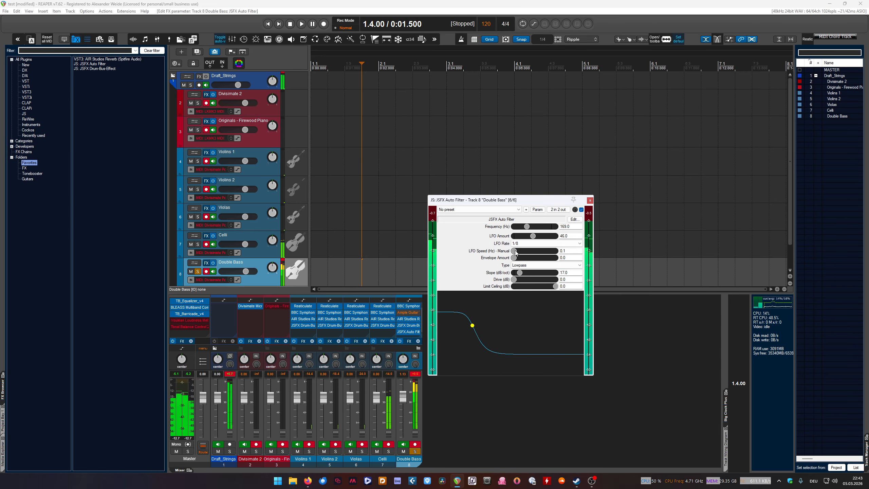
- Switch the Auto Filter's LFO Rate to Hz at a manual speed of 2.6, with Envelope Amount 21, Drive 3.3 dB and Slope 12 dB/oct
{"action": "left_click_drag", "start_coordinate": [515, 252], "coordinate": [550, 275]}
{"action": "left_click", "coordinate": [544, 243]}
{"action": "left_click", "coordinate": [545, 252]}
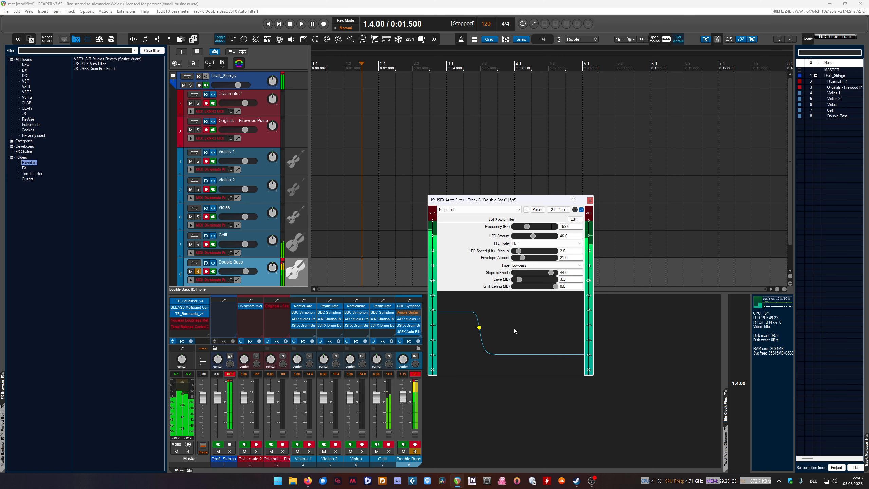
{"action": "left_click", "coordinate": [513, 273]}
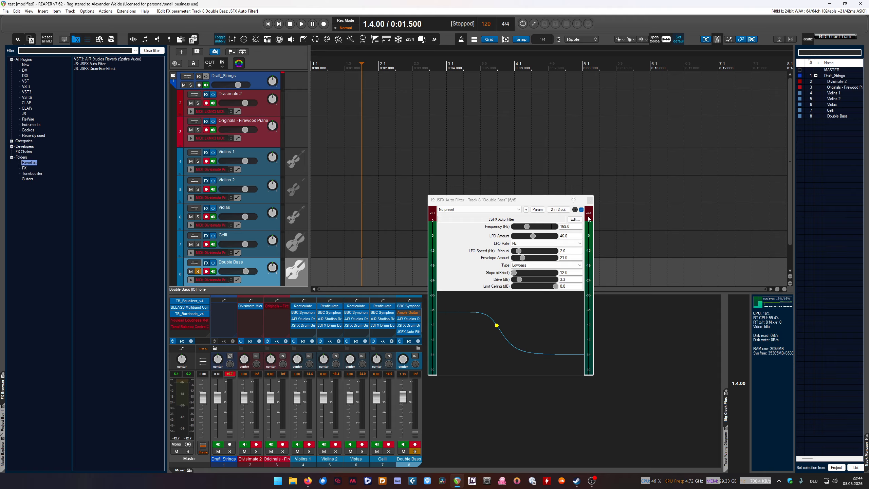
- Move the Auto Filter window lower and set Slope to 45 dB/oct, Frequency to 964 Hz, LFO Amount to 35 and LFO Speed to 0.1 Hz
{"action": "left_click_drag", "start_coordinate": [532, 205], "coordinate": [538, 319]}
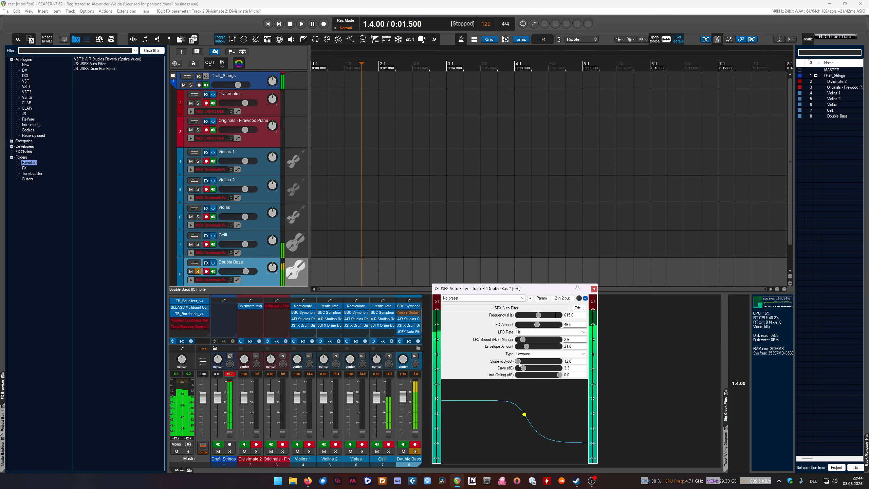
{"action": "left_click_drag", "start_coordinate": [519, 363], "coordinate": [559, 369]}
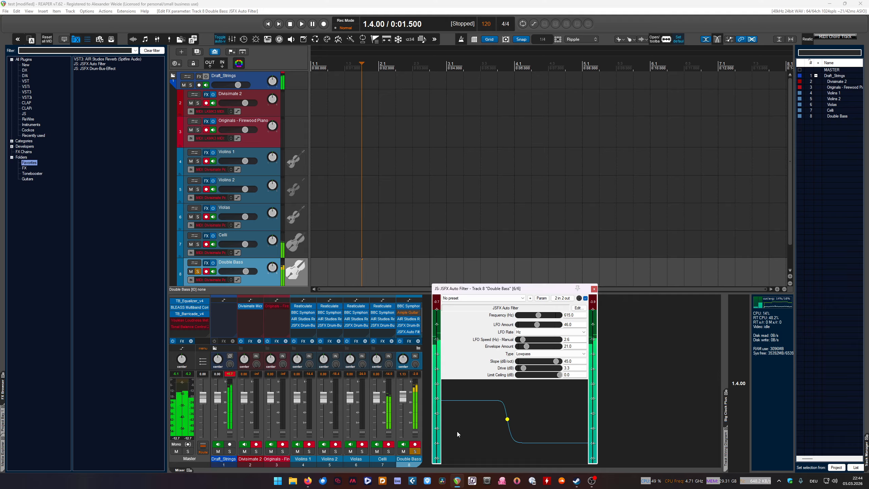
{"action": "left_click_drag", "start_coordinate": [538, 316], "coordinate": [557, 341]}
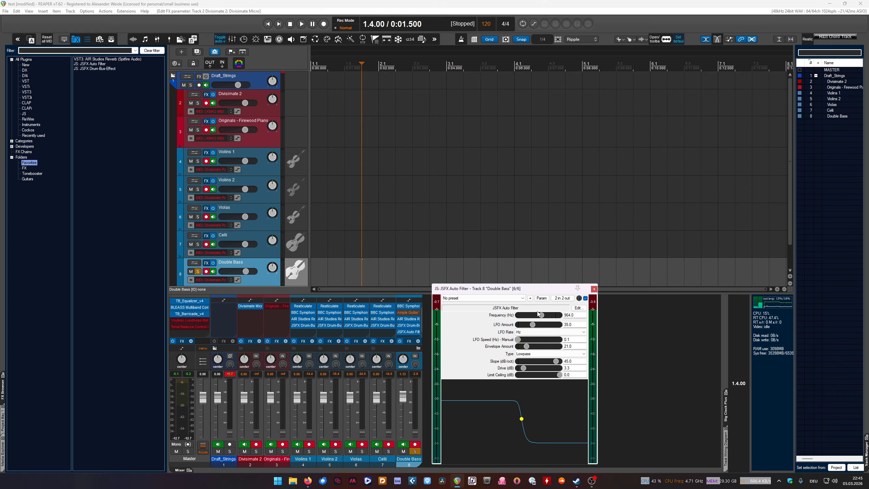
- Set the Auto Filter's LFO Amount and Envelope Amount to 0, Slope to 27 dB/oct, Drive to 2.7 dB and Limit Ceiling to 0 dB
{"action": "left_click_drag", "start_coordinate": [536, 325], "coordinate": [532, 366]}
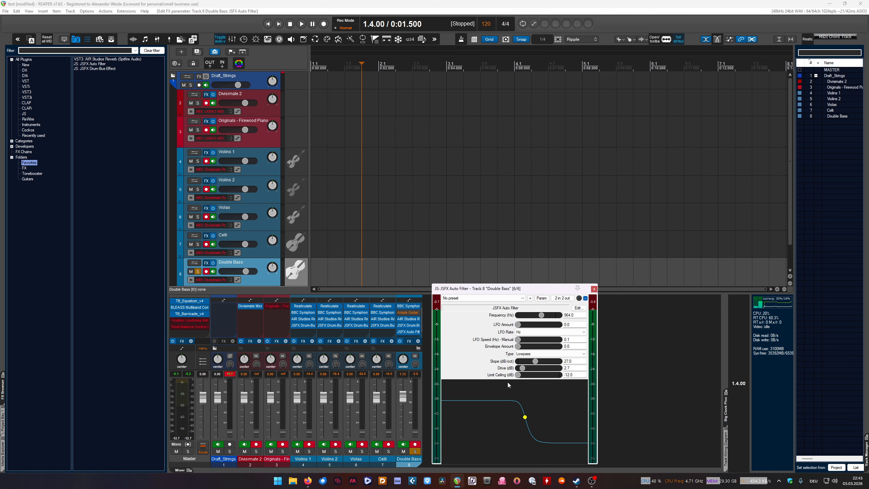
{"action": "left_click_drag", "start_coordinate": [546, 374], "coordinate": [561, 374]}
- Open the Auto Filter's source code and look through it from the slider definitions to the graphics section and back
{"action": "left_click", "coordinate": [579, 308]}
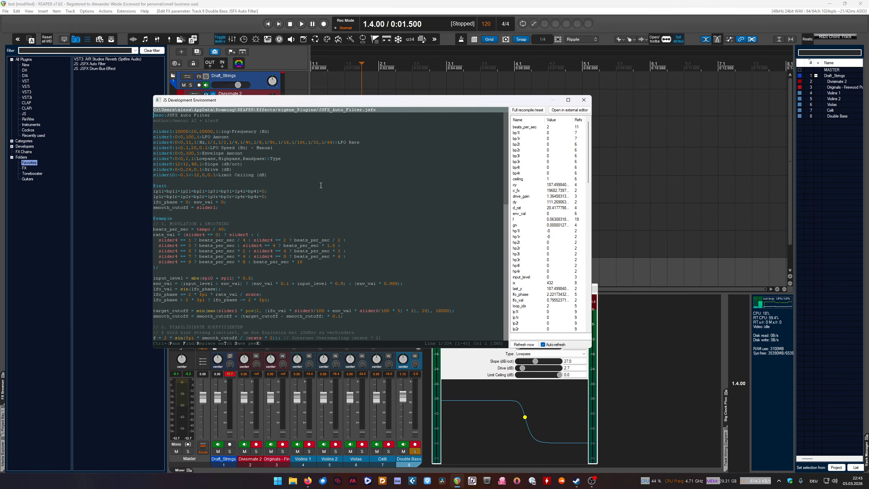
{"action": "scroll", "coordinate": [229, 263], "scroll_direction": "down", "scroll_amount": 8}
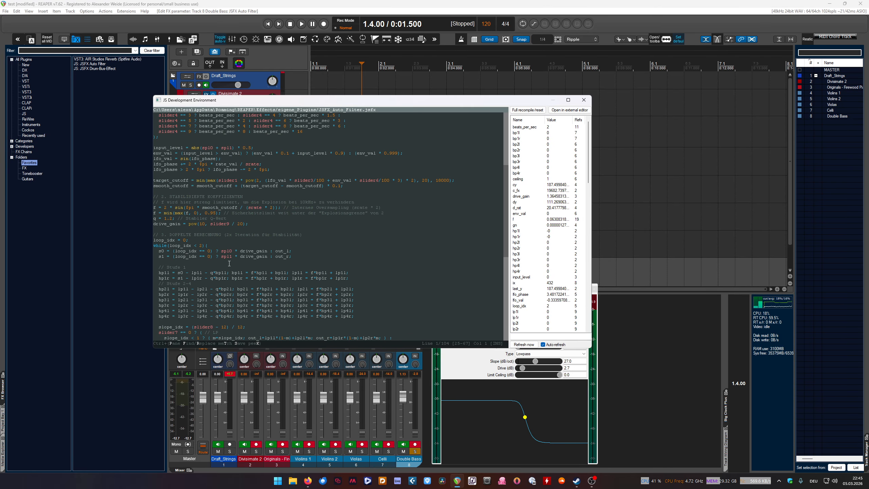
{"action": "scroll", "coordinate": [276, 297], "scroll_direction": "down", "scroll_amount": 14}
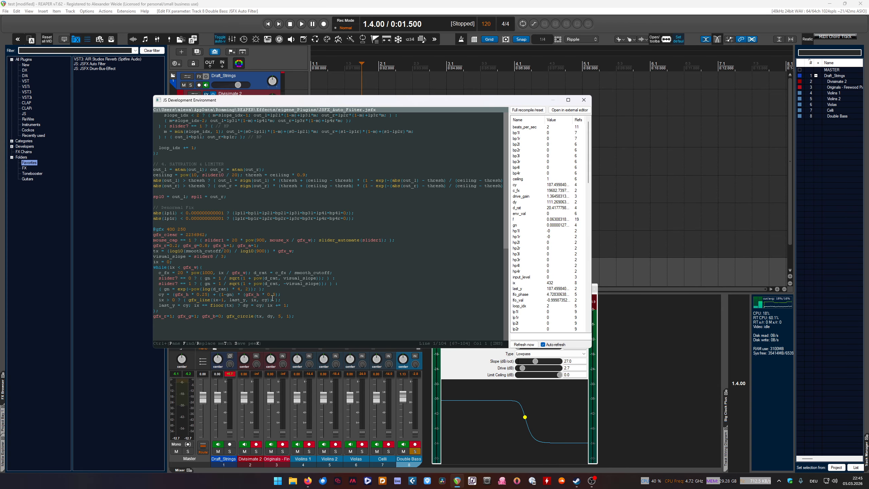
{"action": "scroll", "coordinate": [272, 297], "scroll_direction": "up", "scroll_amount": 20}
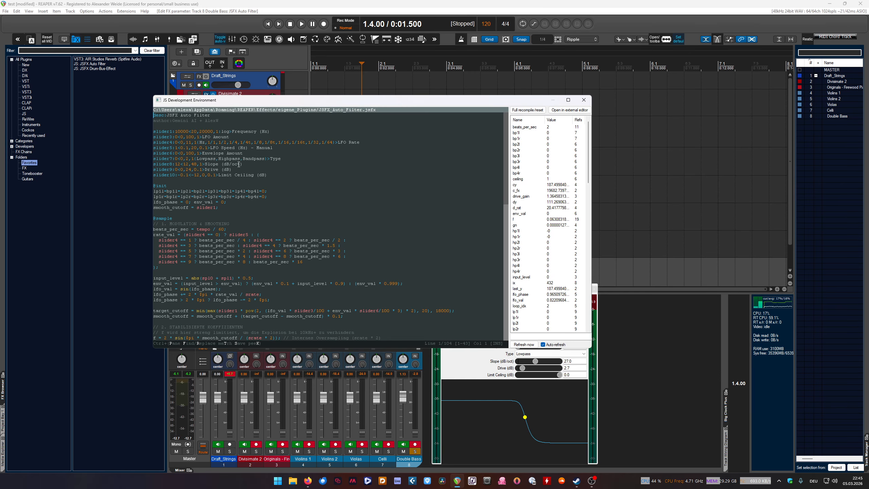
- Highlight the author line and the description line at the start of the Auto Filter's code
{"action": "mouse_move", "coordinate": [159, 120]}
{"action": "left_mouse_down"}
{"action": "mouse_move", "coordinate": [231, 122]}
{"action": "mouse_move", "coordinate": [164, 122]}
{"action": "left_mouse_up"}
{"action": "left_click", "coordinate": [226, 121]}
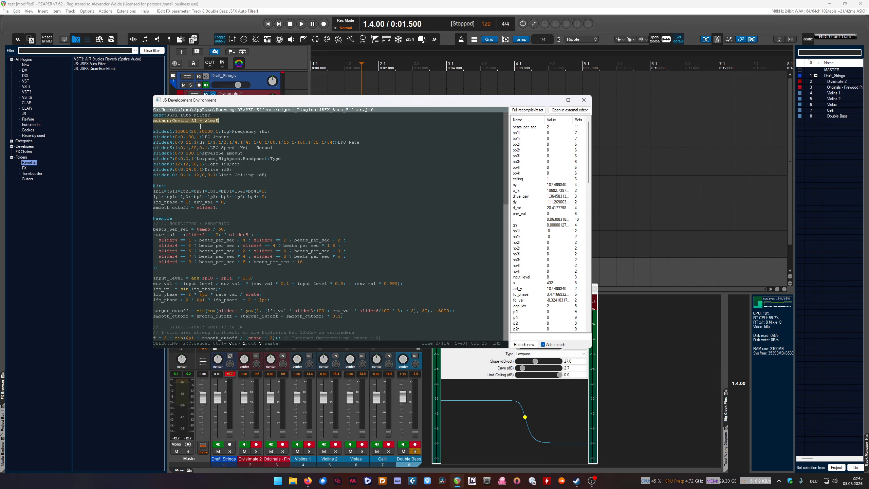
{"action": "left_click", "coordinate": [269, 125]}
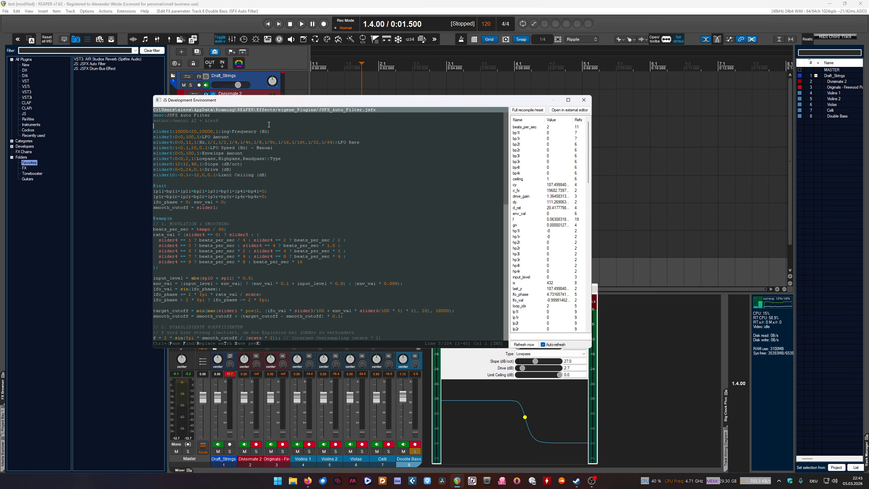
{"action": "left_click_drag", "start_coordinate": [210, 116], "coordinate": [143, 115]}
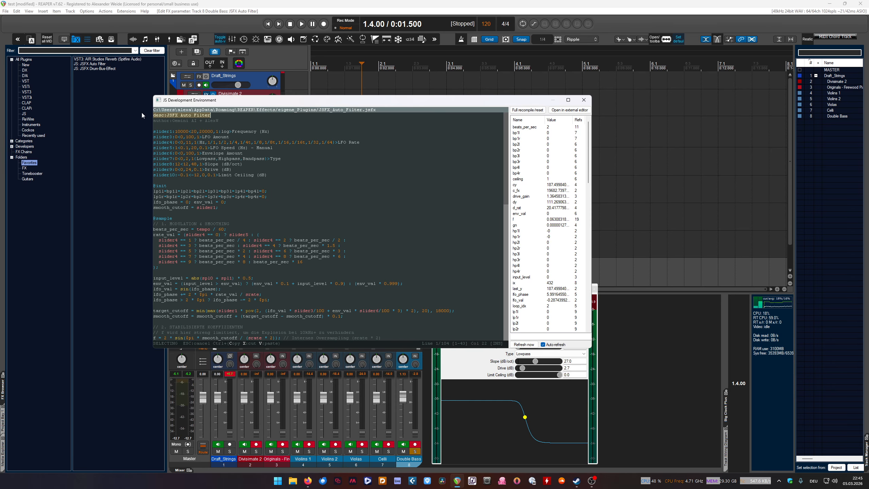
{"action": "left_click", "coordinate": [271, 153]}
- Review the rest of the Auto Filter's code to its end, close the code editor and reposition the filter window
{"action": "scroll", "coordinate": [301, 302], "scroll_direction": "down", "scroll_amount": 16}
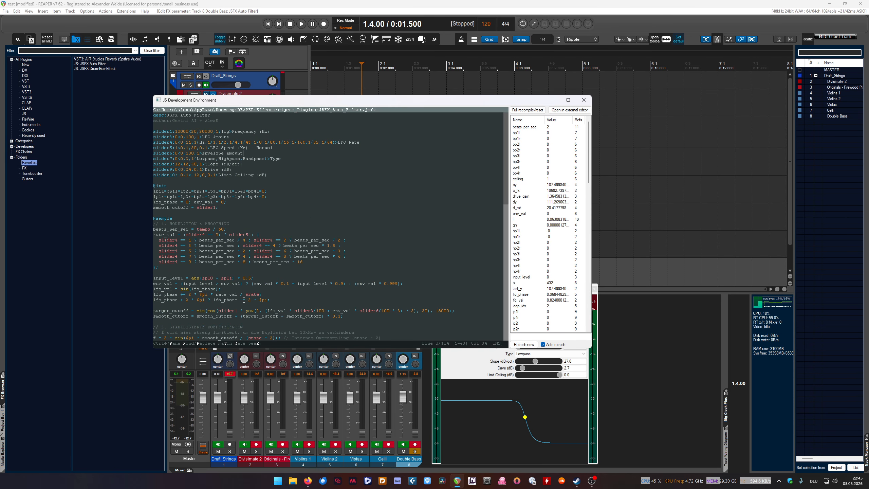
{"action": "scroll", "coordinate": [245, 297], "scroll_direction": "down", "scroll_amount": 6}
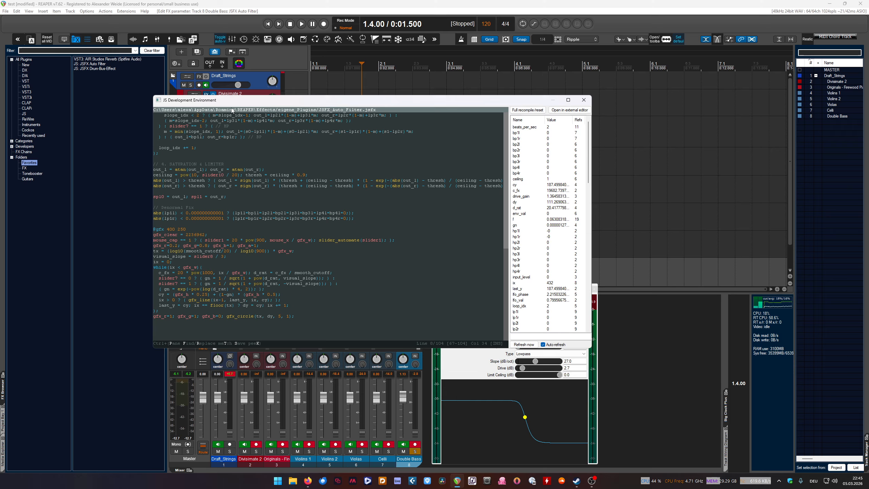
{"action": "left_click_drag", "start_coordinate": [245, 100], "coordinate": [258, 124]}
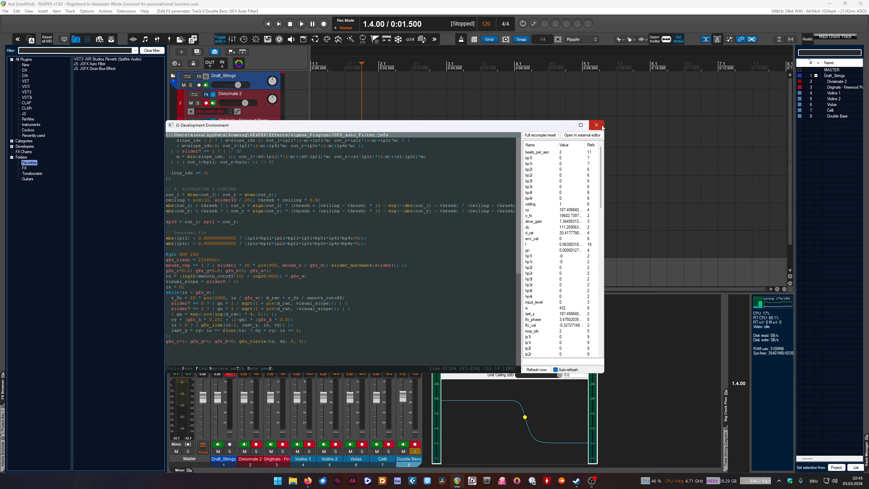
{"action": "left_click_drag", "start_coordinate": [545, 127], "coordinate": [569, 157]}
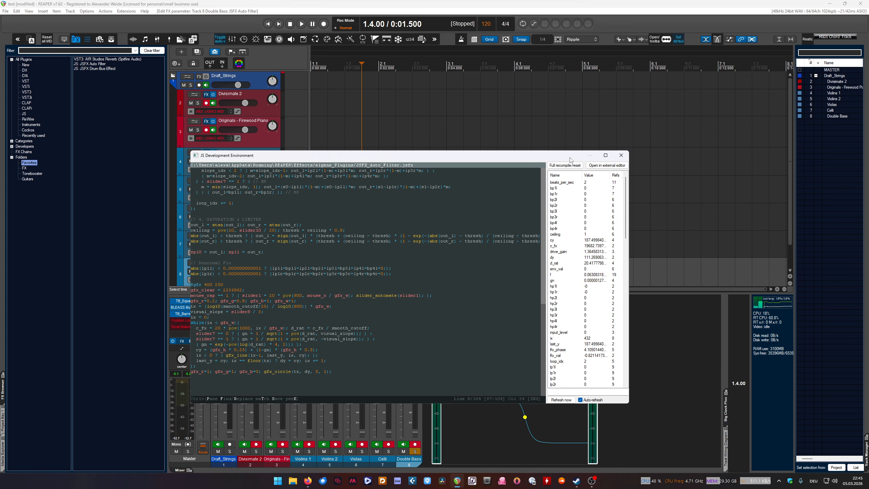
{"action": "left_click", "coordinate": [620, 155]}
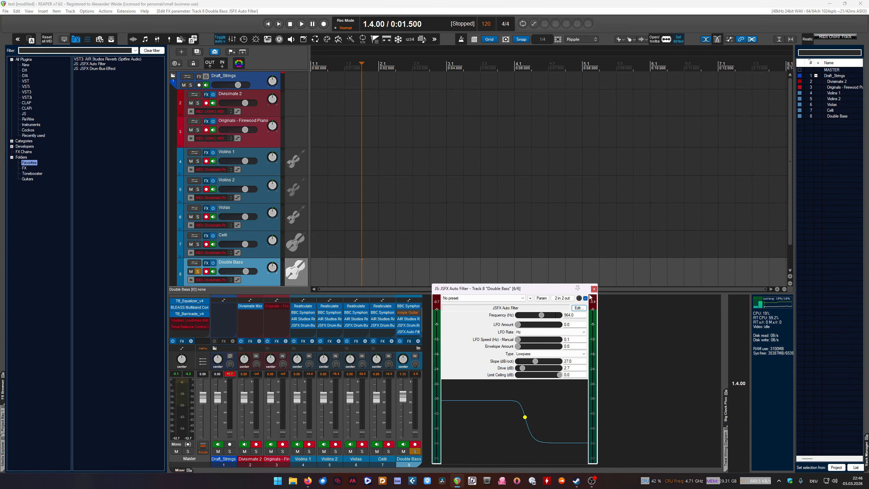
{"action": "left_click_drag", "start_coordinate": [561, 284], "coordinate": [550, 304]}
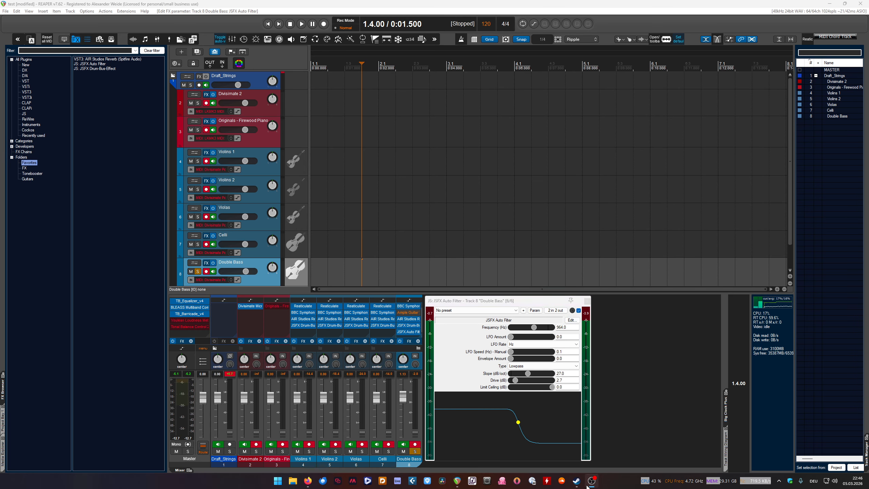